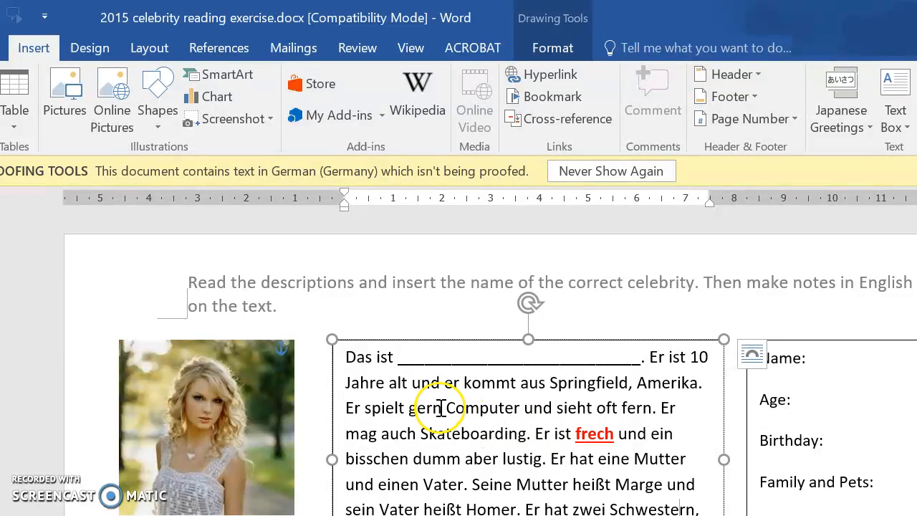
Step: Bookmark the word "gern" in the first description, using "gern" as the bookmark name
left_click_drag(442, 409, 408, 409)
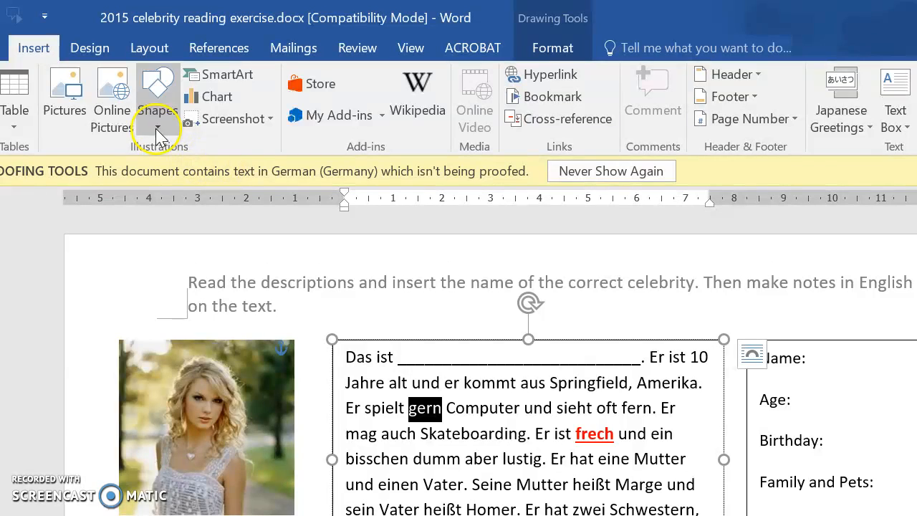
left_click(422, 90)
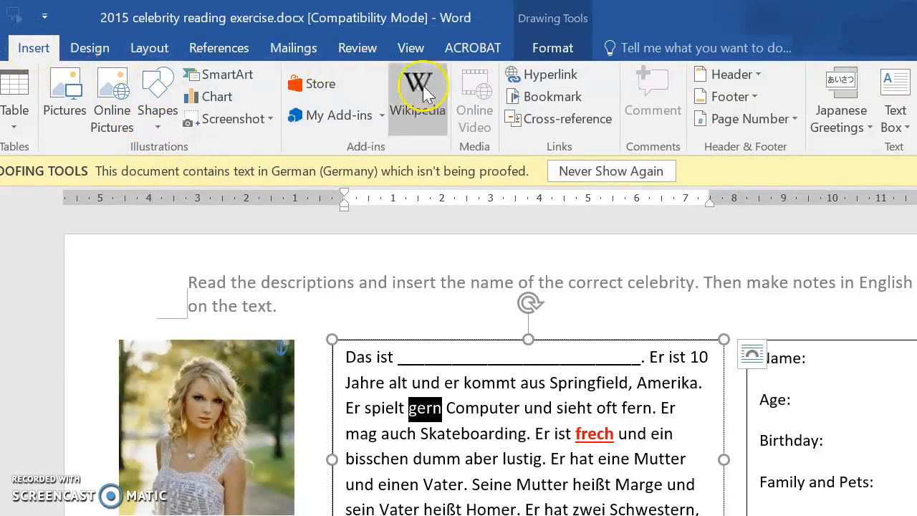
left_click(522, 101)
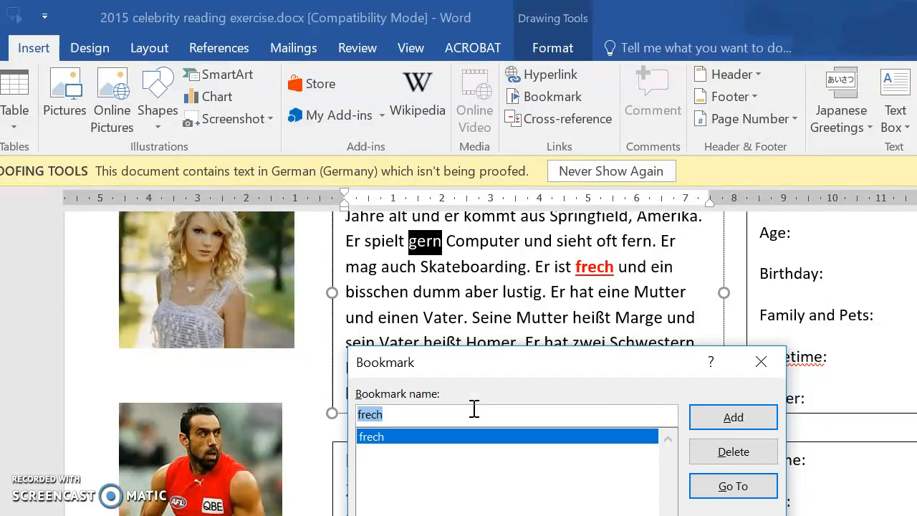
type("gern")
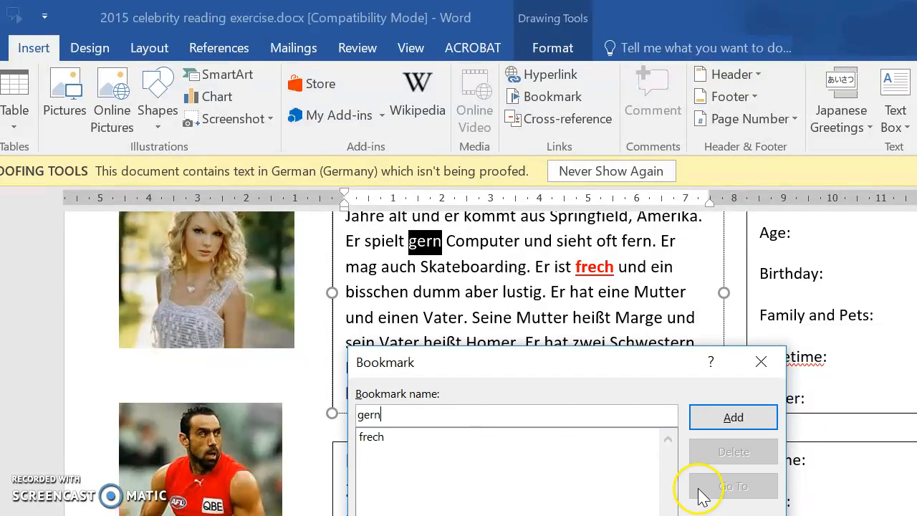
left_click(722, 420)
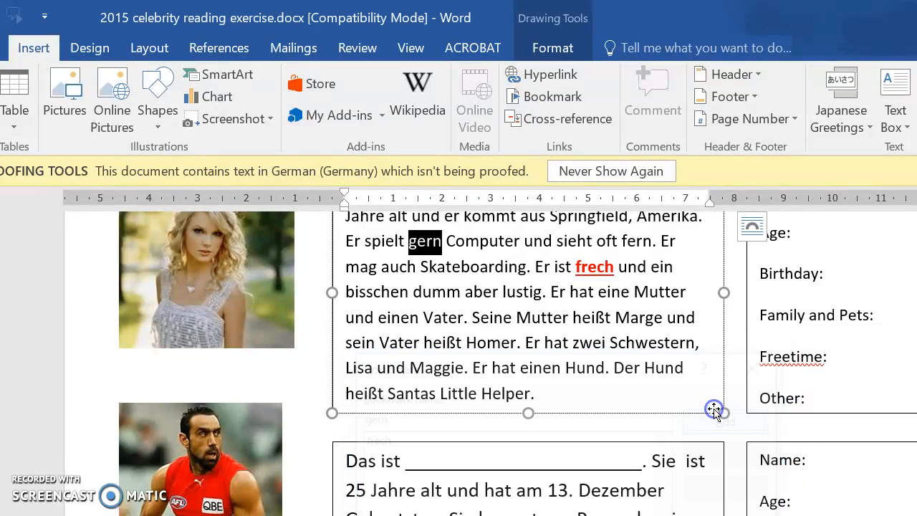
Step: Start a hyperlink on the bookmarked word "gern" and set its ScreenTip text to "like - only used with verbs"
right_click(434, 250)
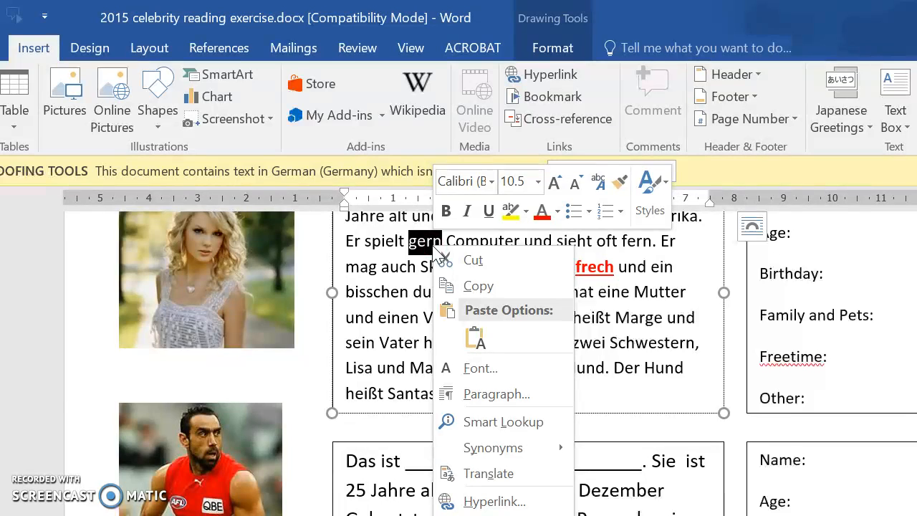
left_click(490, 501)
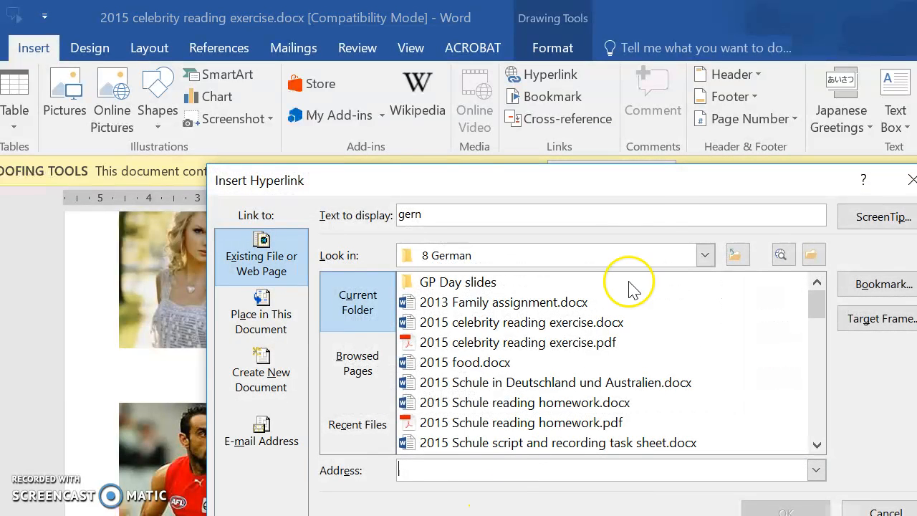
left_click_drag(661, 187, 591, 108)
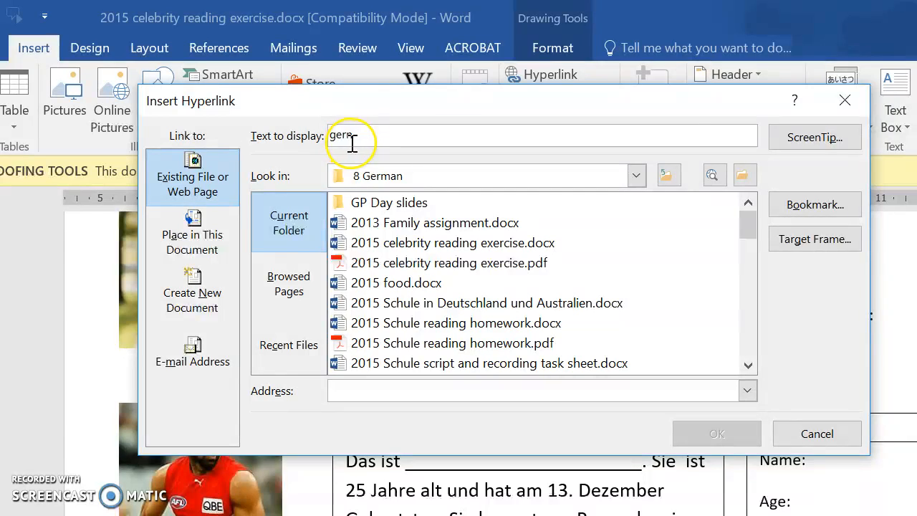
left_click(796, 144)
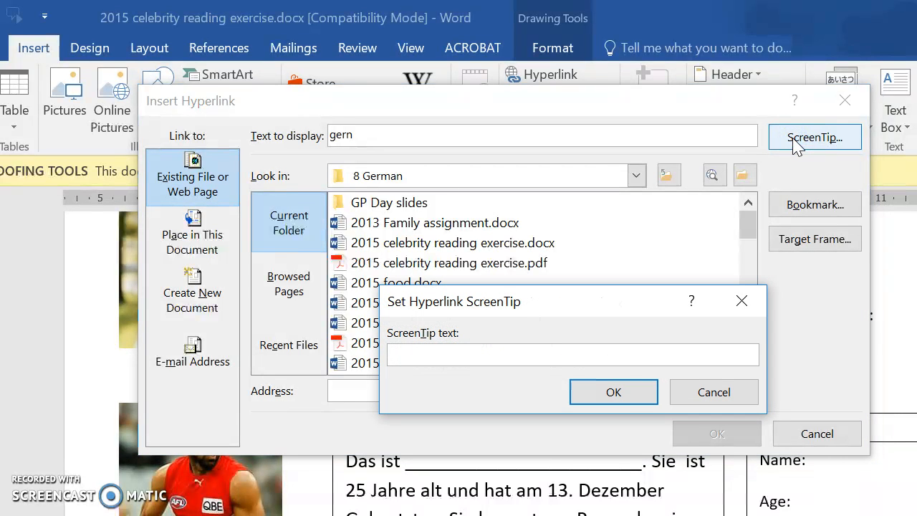
type("like - only used with")
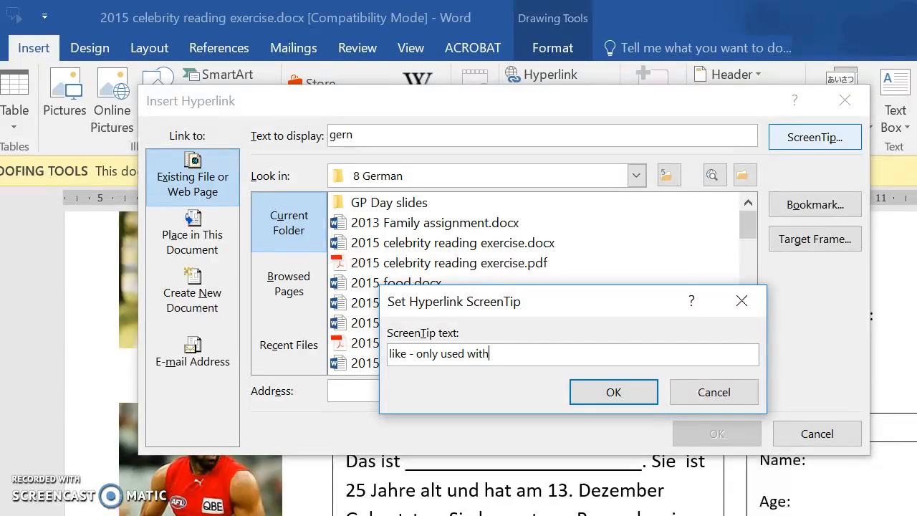
type(" verbs")
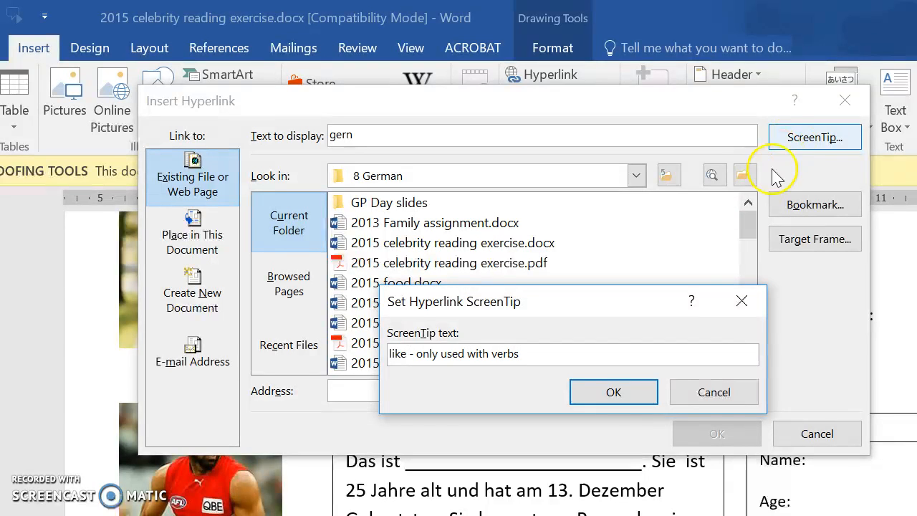
left_click(616, 394)
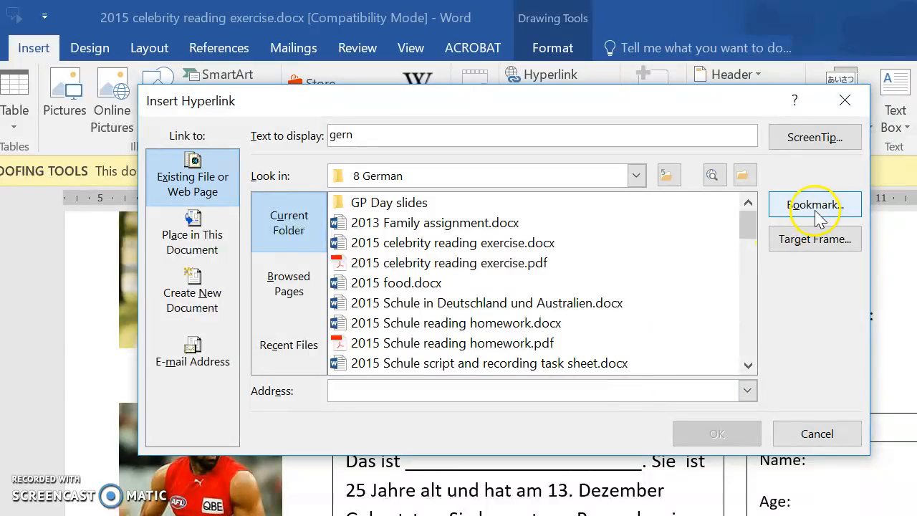
Step: Point the hyperlink to the "gern" bookmark in this document and insert it
left_click(816, 206)
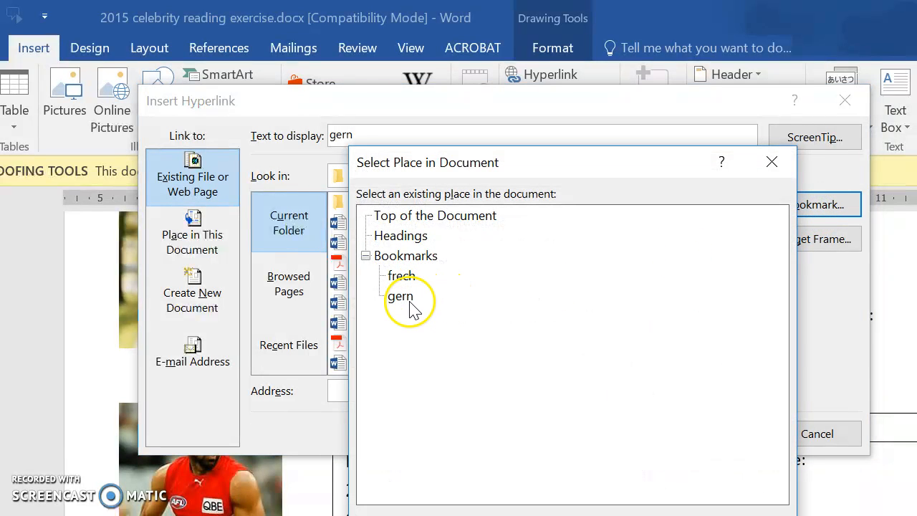
left_click(402, 296)
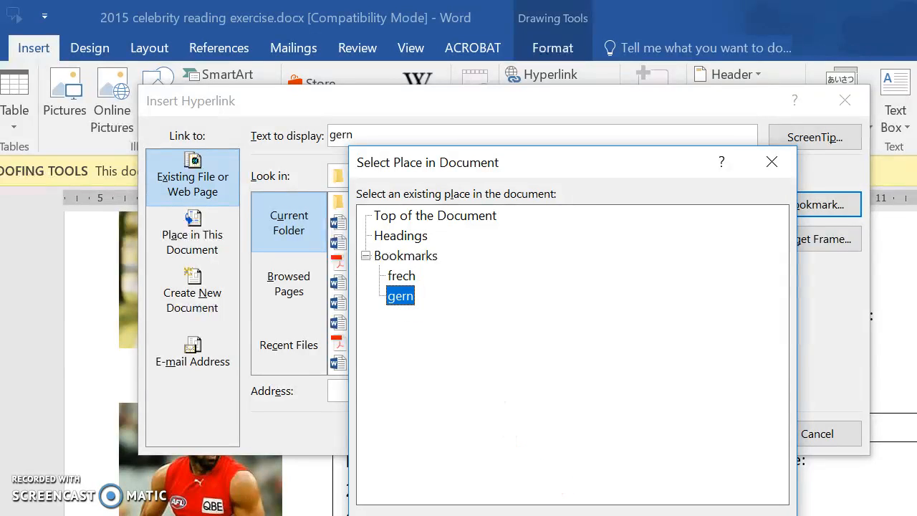
key("Return")
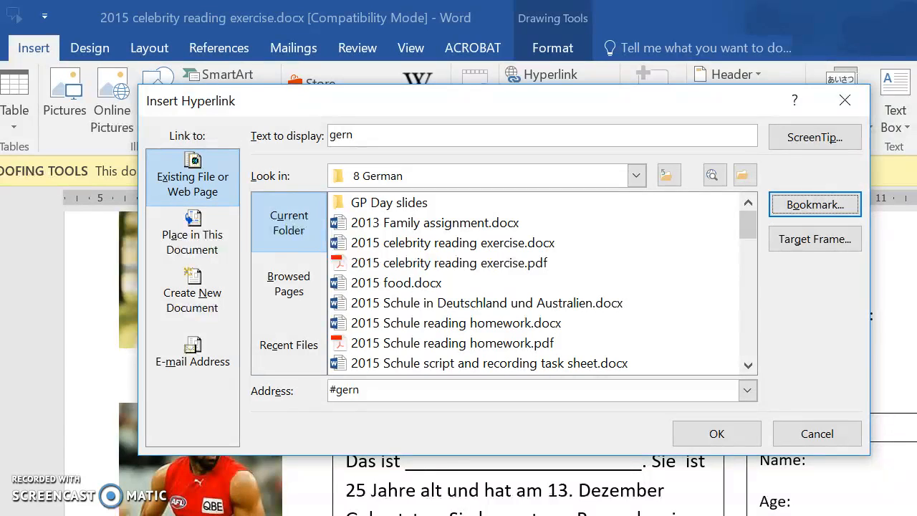
left_click(716, 433)
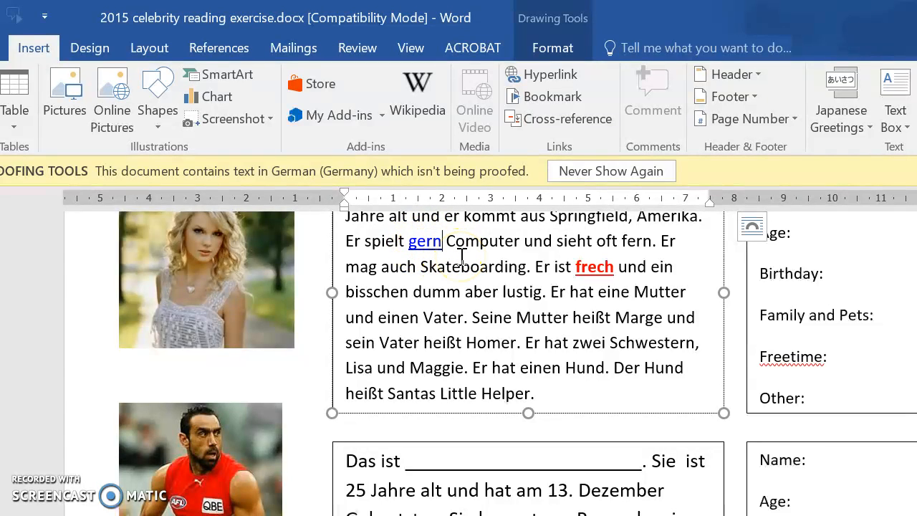
Step: Format the hyperlinked word "gern" in bold with a red font color
left_click(427, 252)
left_click(431, 257)
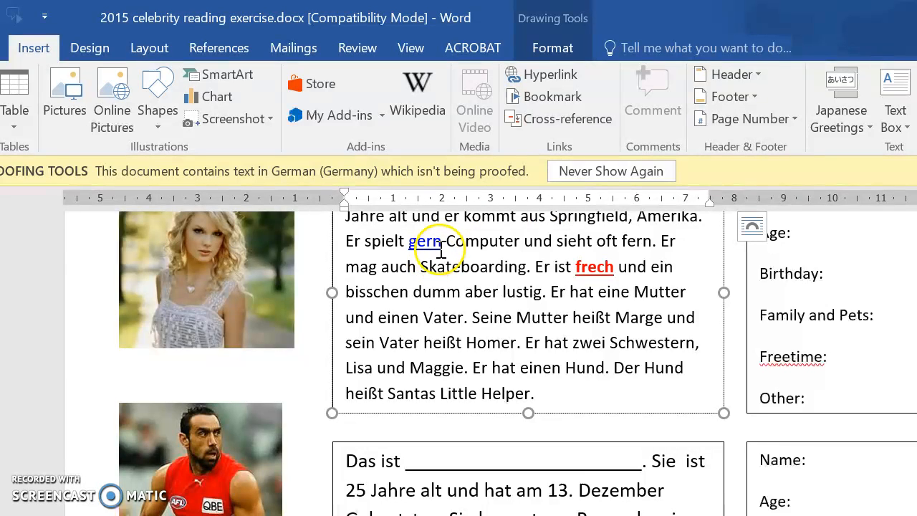
left_click_drag(444, 241, 411, 247)
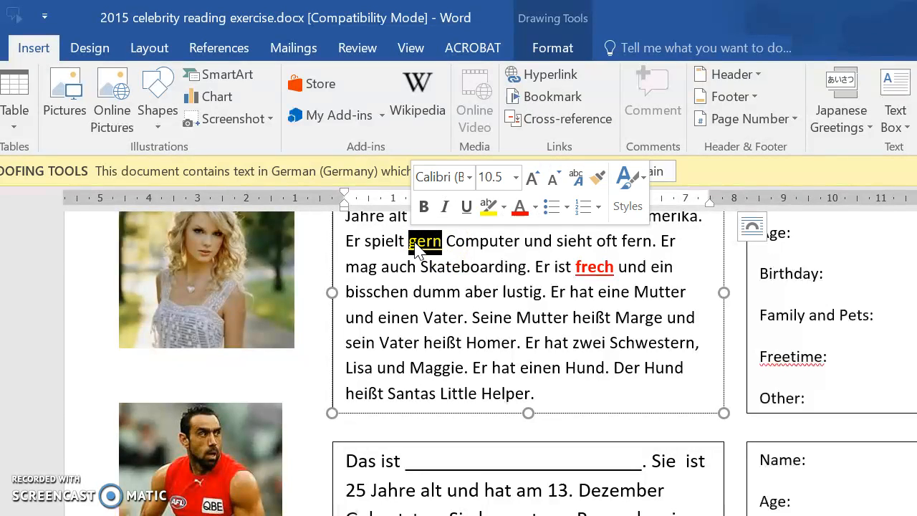
left_click(423, 207)
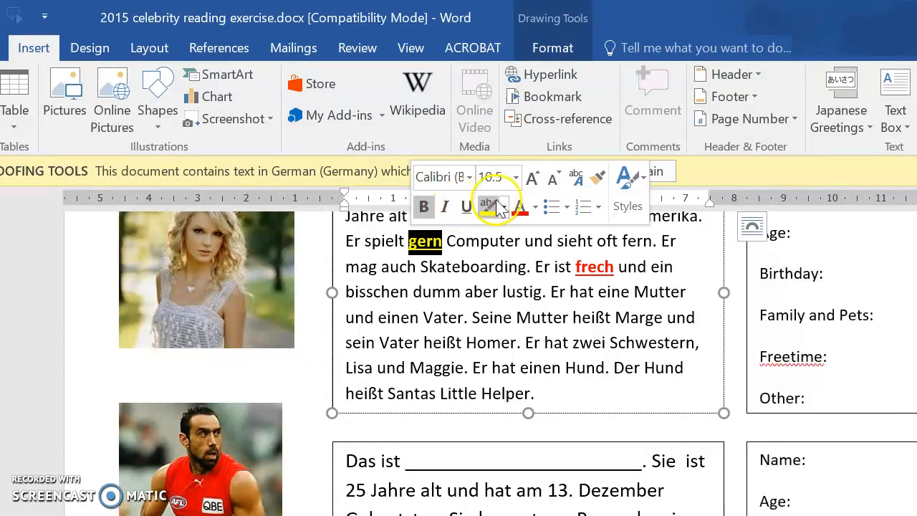
left_click(521, 209)
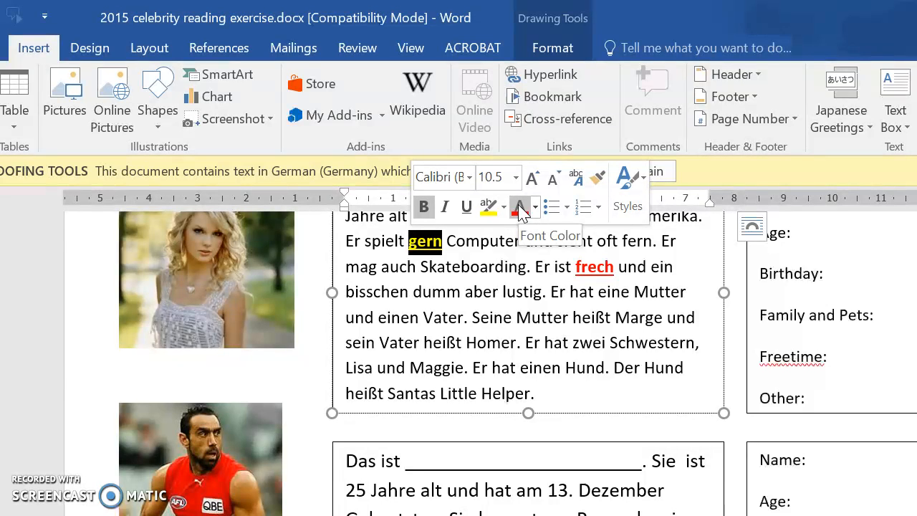
left_click(520, 209)
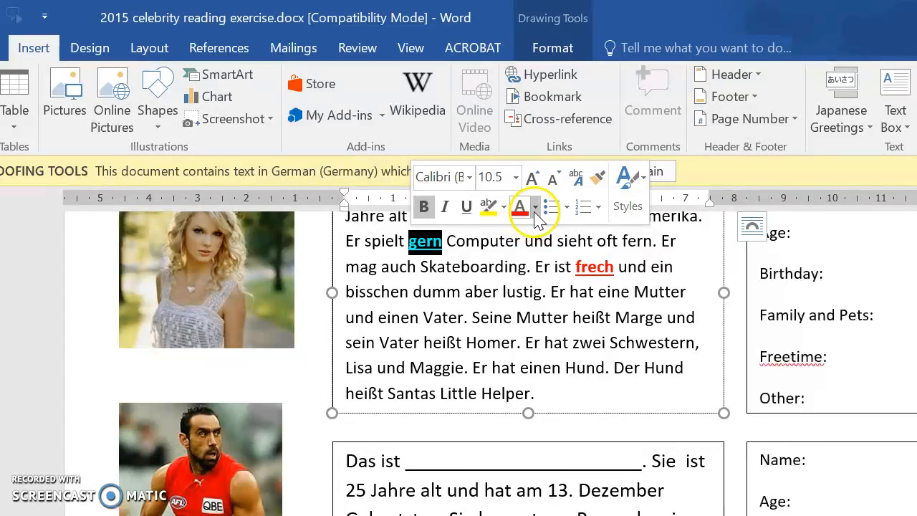
left_click(534, 209)
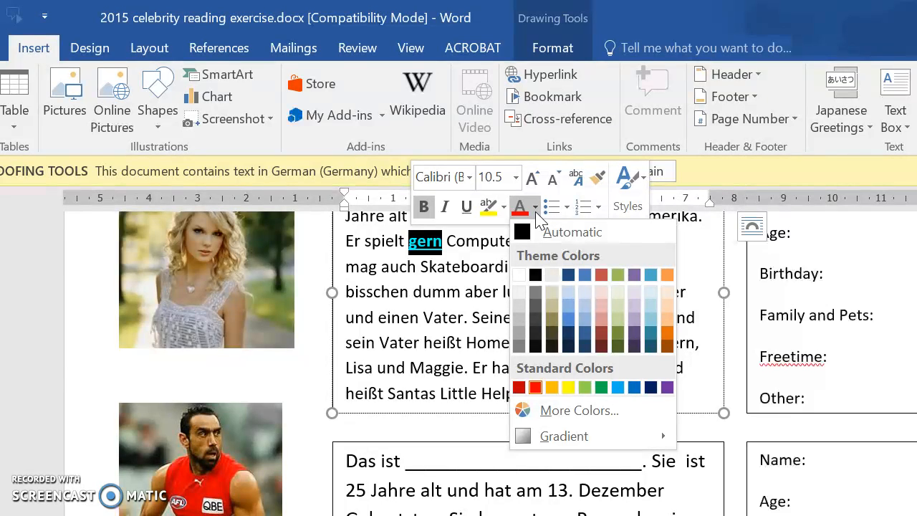
left_click(372, 301)
left_click(378, 302)
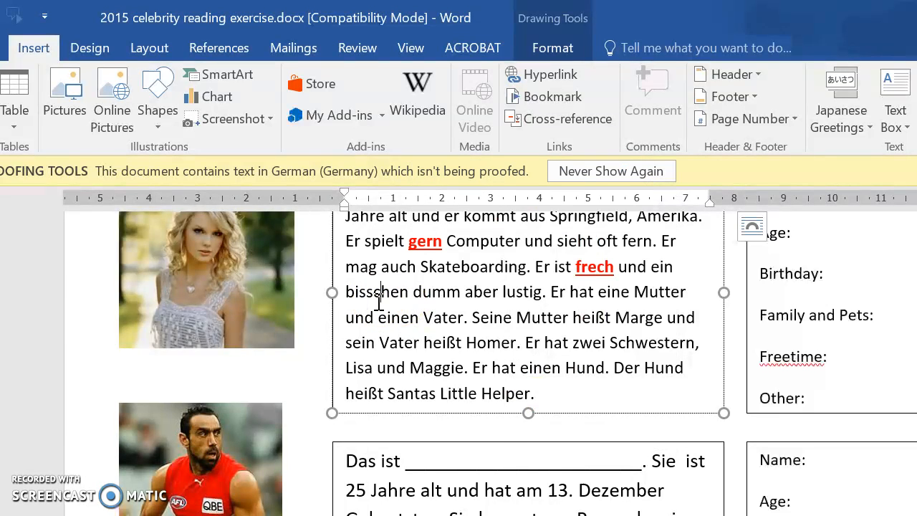
mouse_move(419, 236)
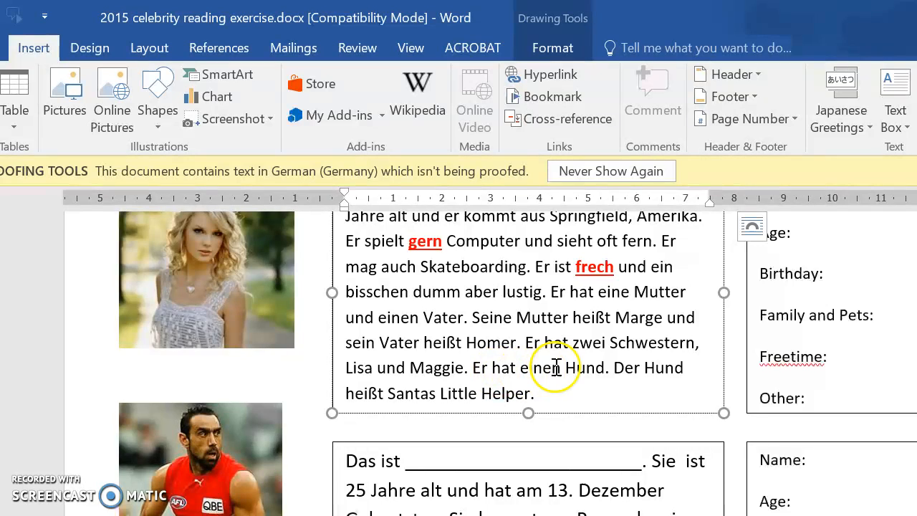
Step: Bookmark the word "Hund" after "Er hat einen" in the first description, naming the bookmark "Hund"
left_click_drag(566, 367, 605, 368)
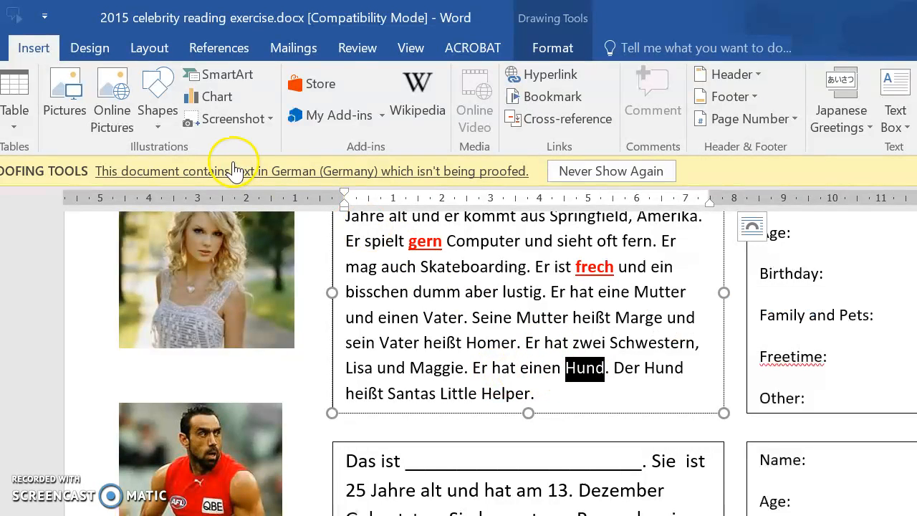
left_click(532, 98)
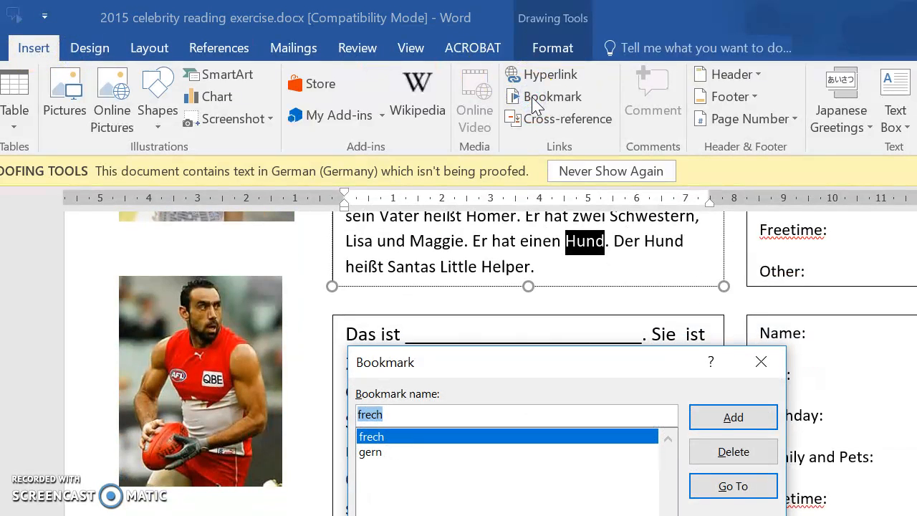
type("hun")
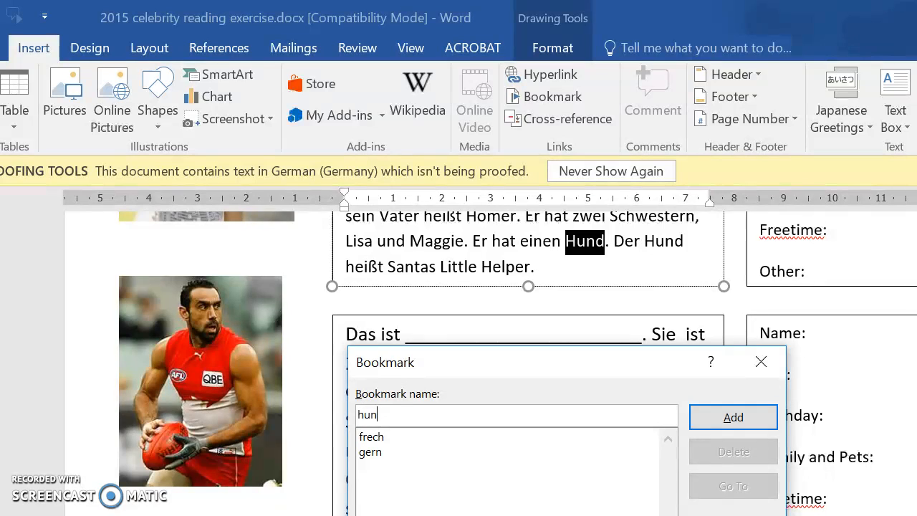
key("BackSpace")
key("BackSpace")
key("BackSpace")
type("Hund")
left_click(762, 417)
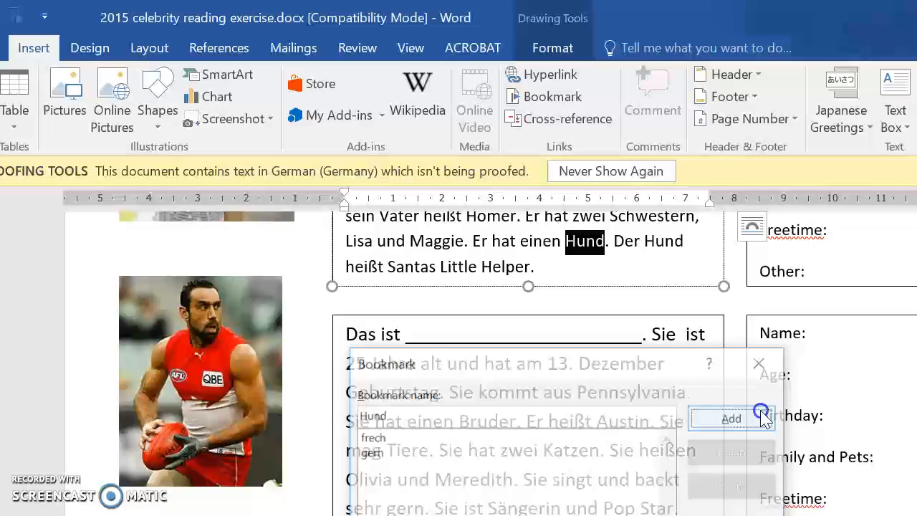
Step: Start a hyperlink on the bookmarked word "Hund" and set its ScreenTip text to "dog"
right_click(594, 255)
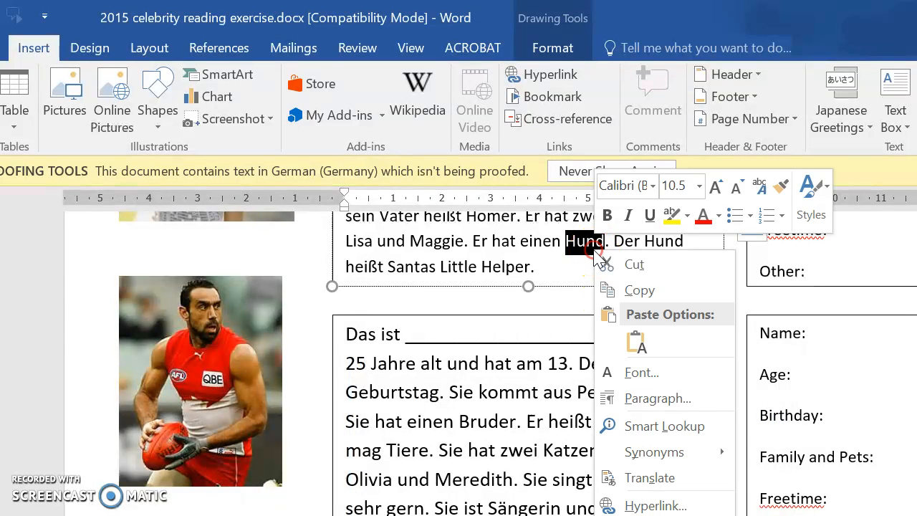
left_click(655, 506)
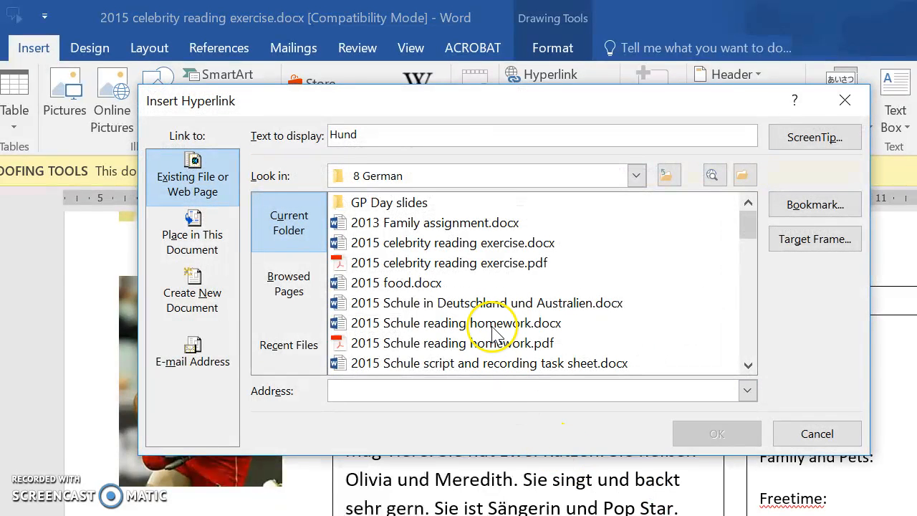
left_click(813, 145)
type("dog")
left_click(619, 391)
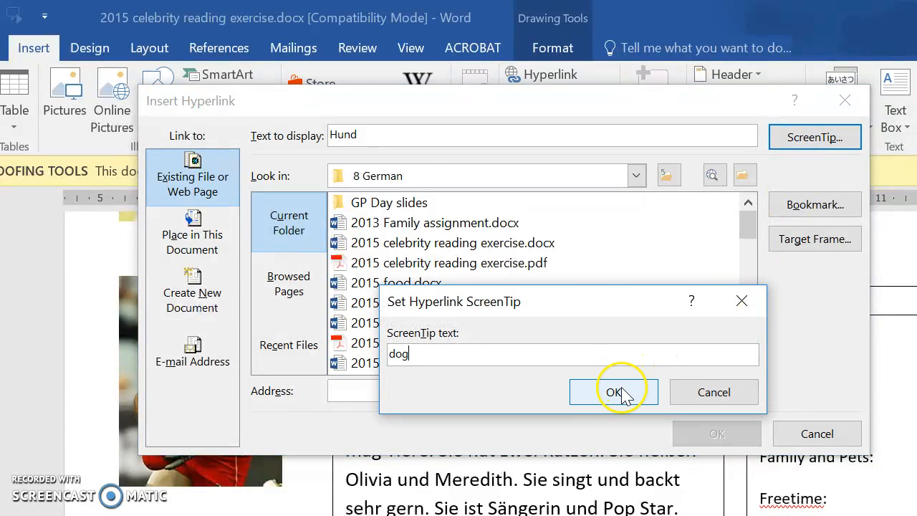
Step: Link the word "Hund" to the "Hund" bookmark in this document and insert the hyperlink
left_click(817, 205)
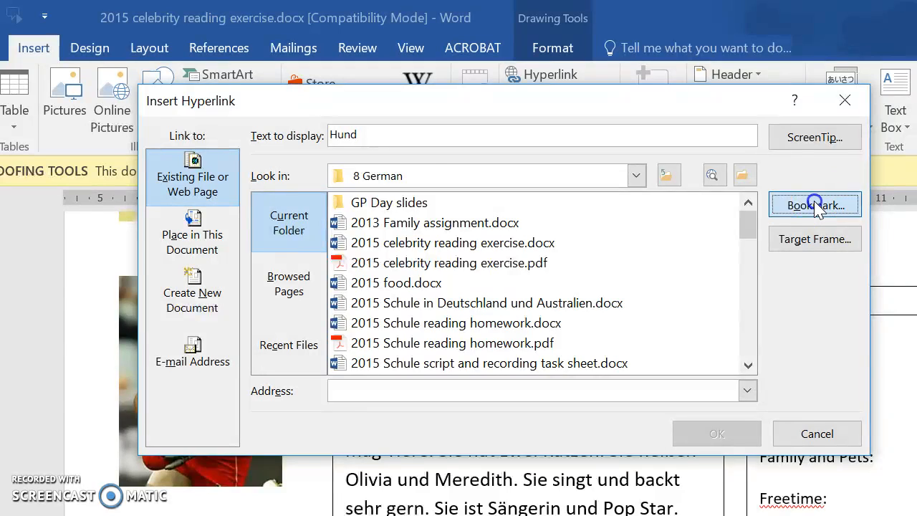
left_click(404, 317)
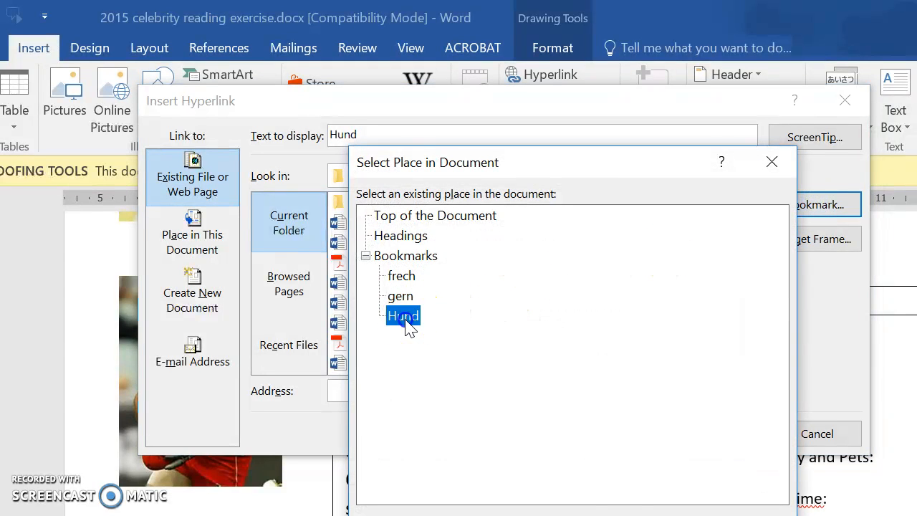
left_click_drag(669, 170, 659, 45)
left_click(402, 197)
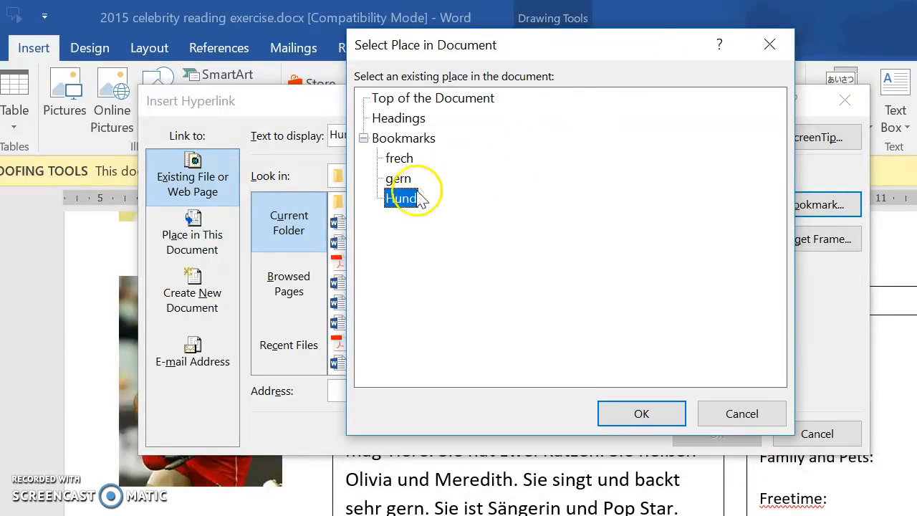
left_click(631, 421)
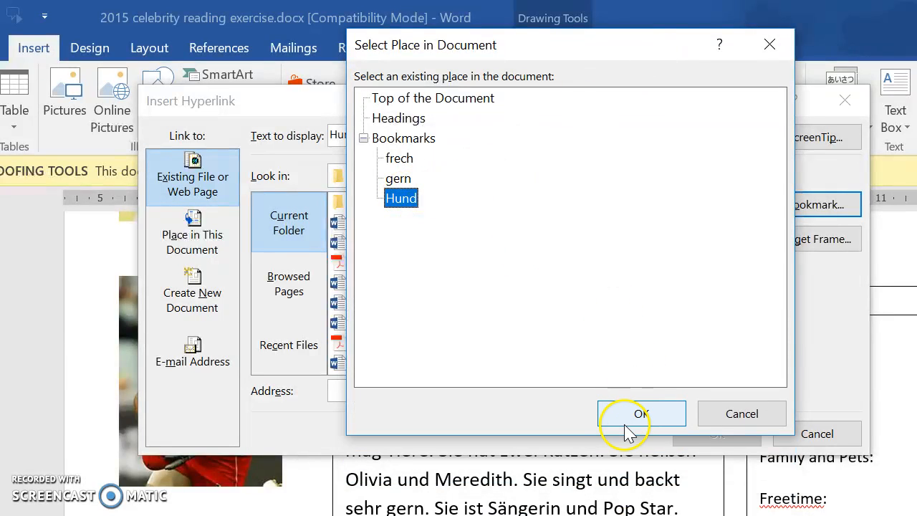
left_click(716, 434)
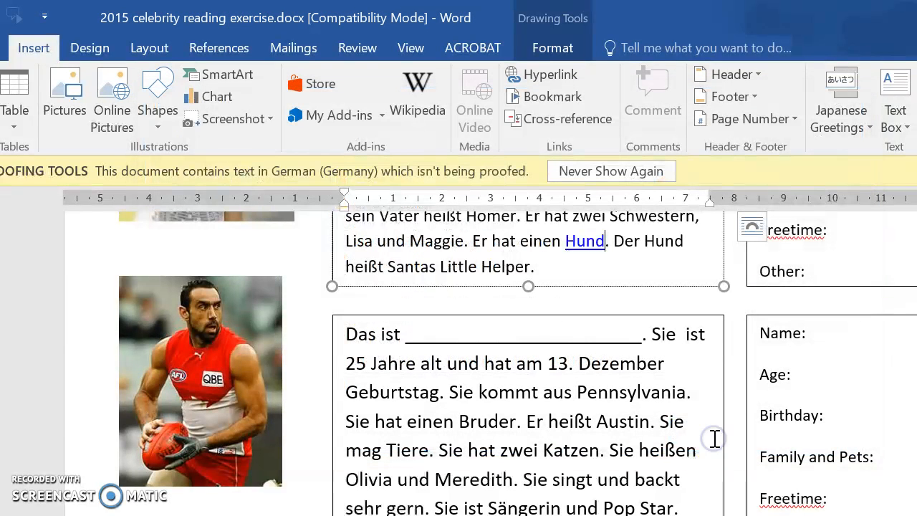
left_click(604, 247)
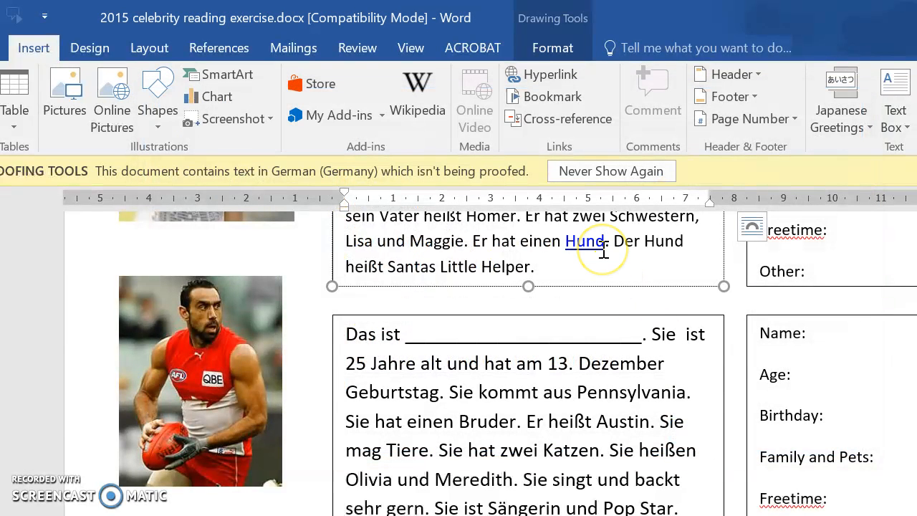